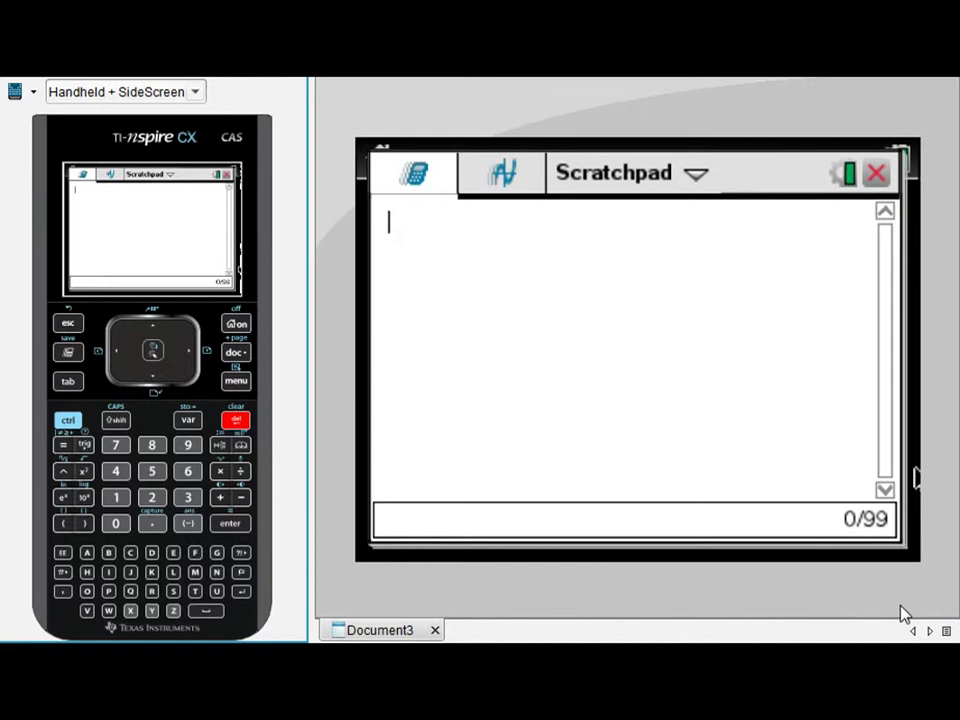
- Evaluate 2x on the Scratchpad entry line, returning 2·x
click(743, 343)
text(x2)
key(BackSpace)
key(BackSpace)
text(2x)
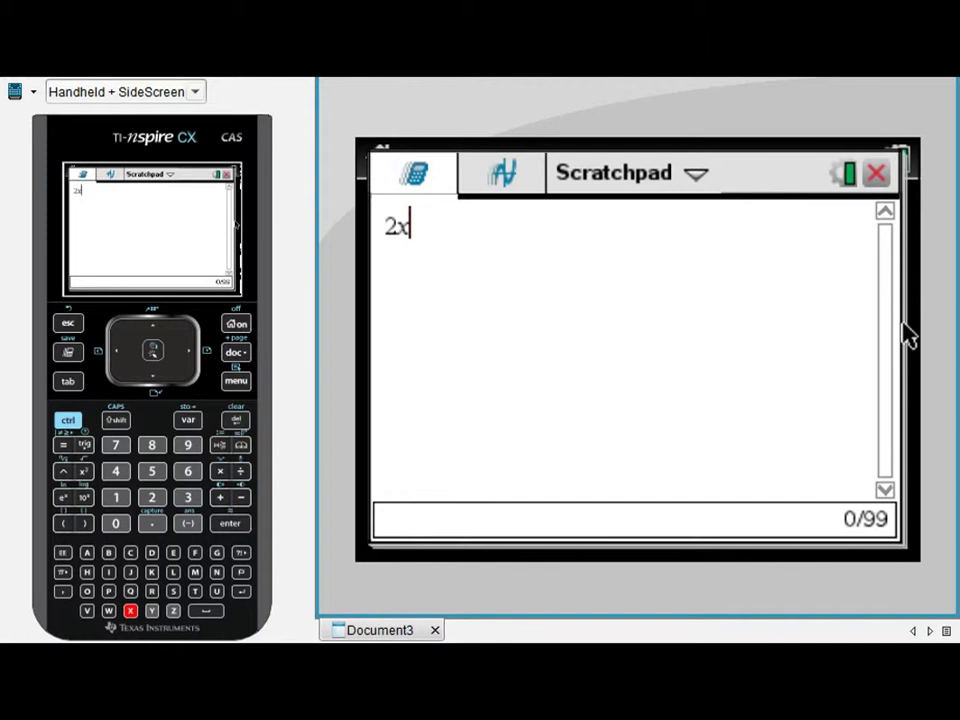
key(Return)
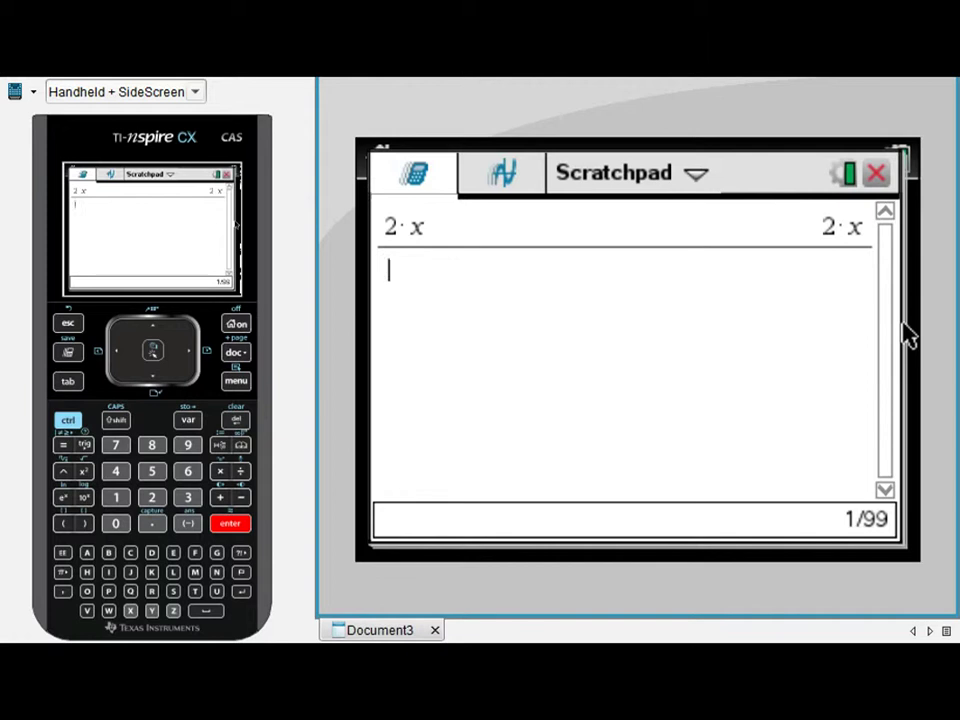
- Evaluate a test entry 2.1, then delete it from the history
text(2.1)
key(Return)
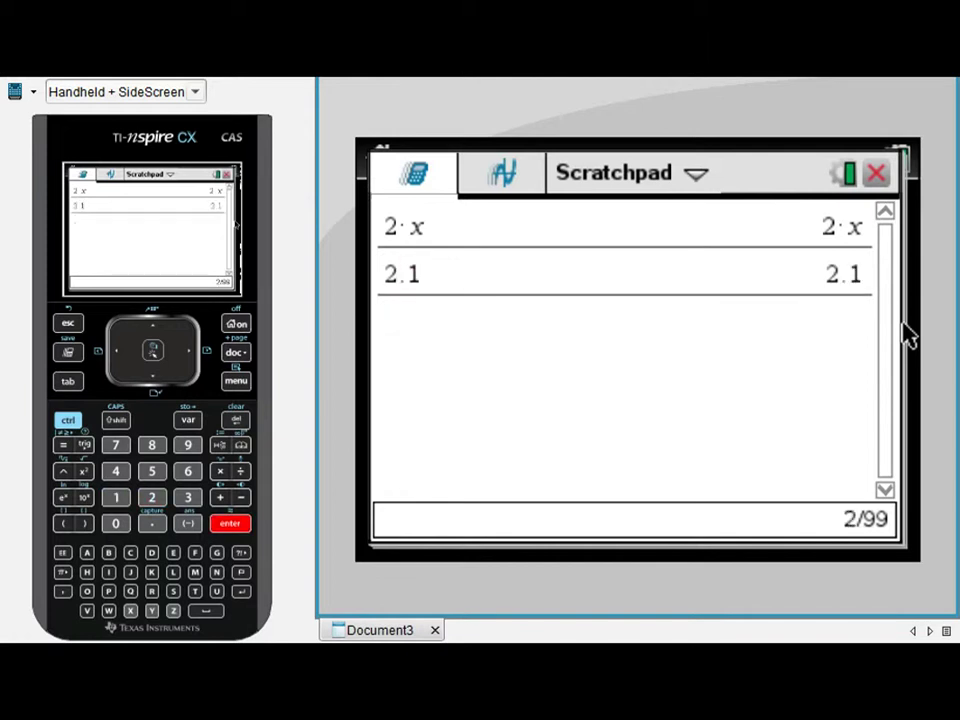
key(Up)
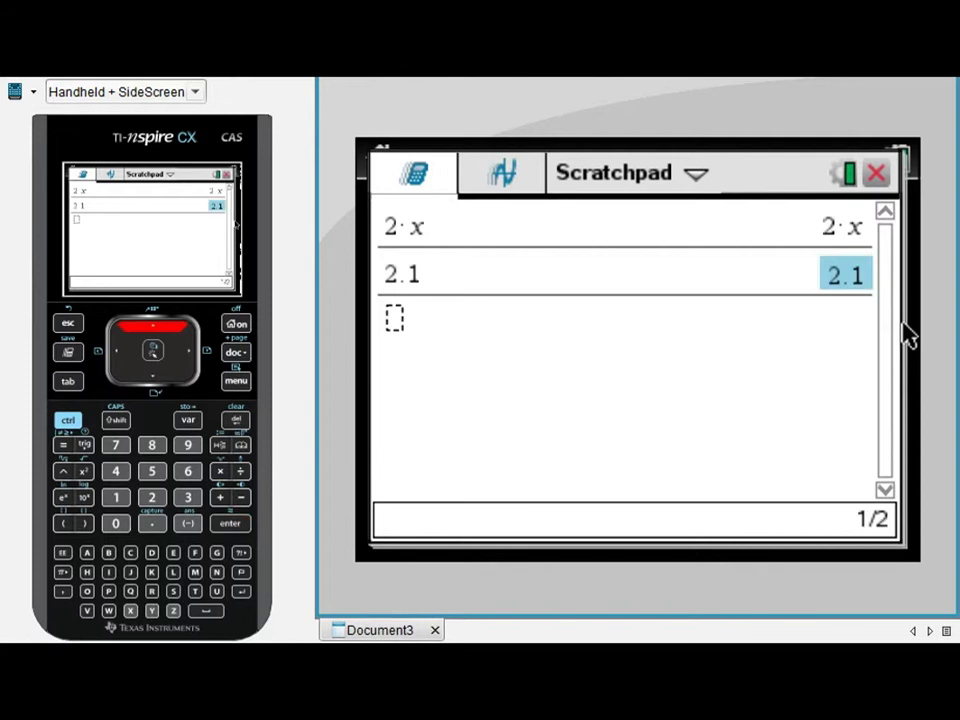
key(Up)
key(BackSpace)
key(Down)
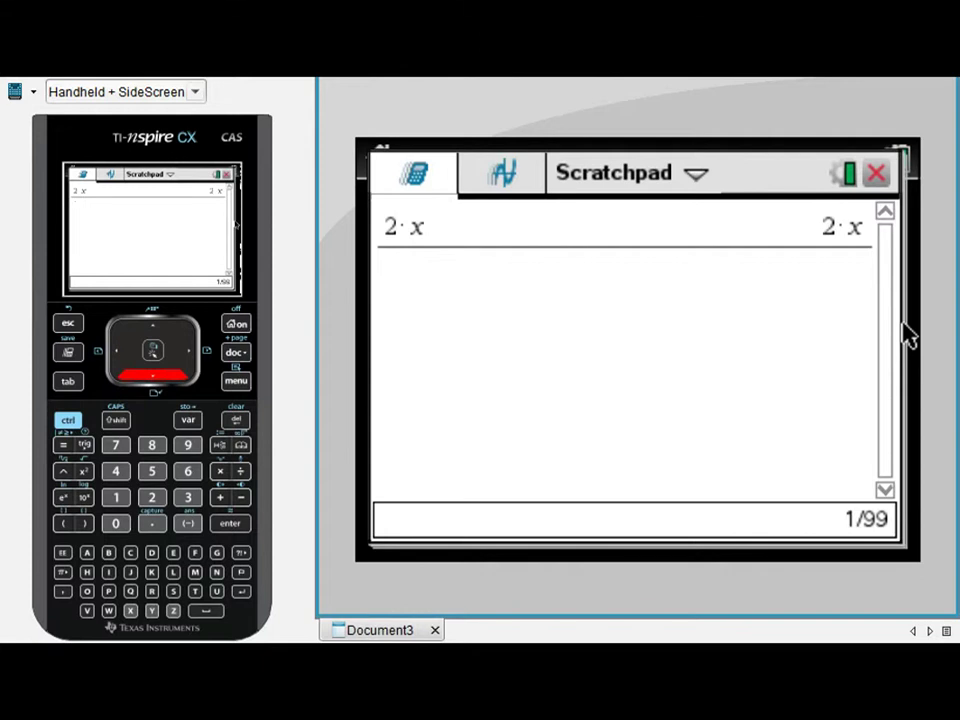
- Evaluate 2(x+4) to get 2·(x+4), then start entering x(x+4)
text(2()
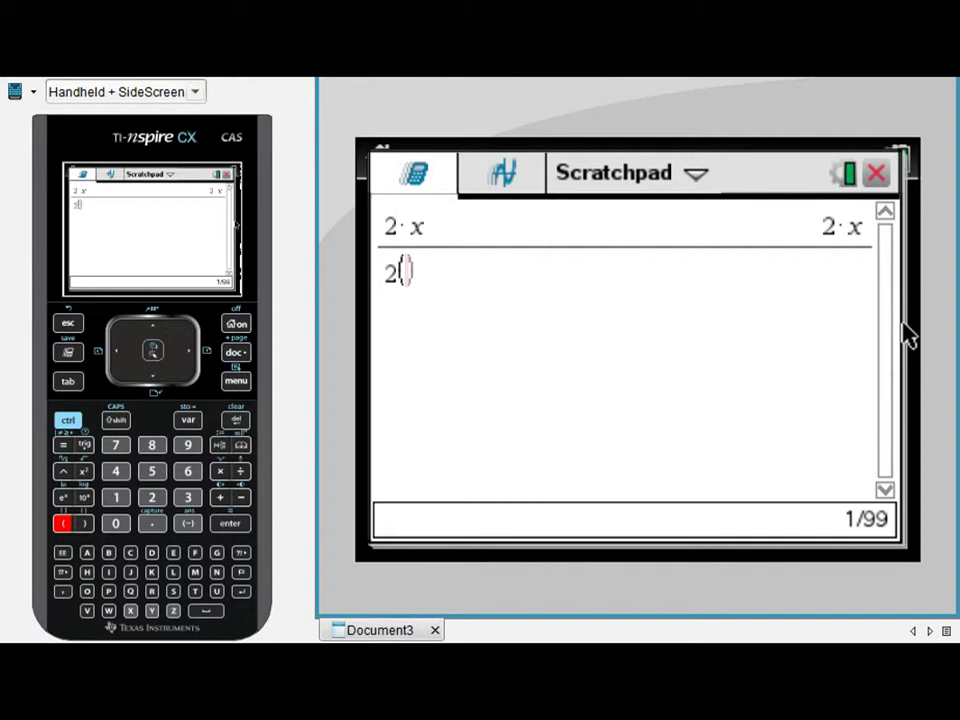
text(x+4)
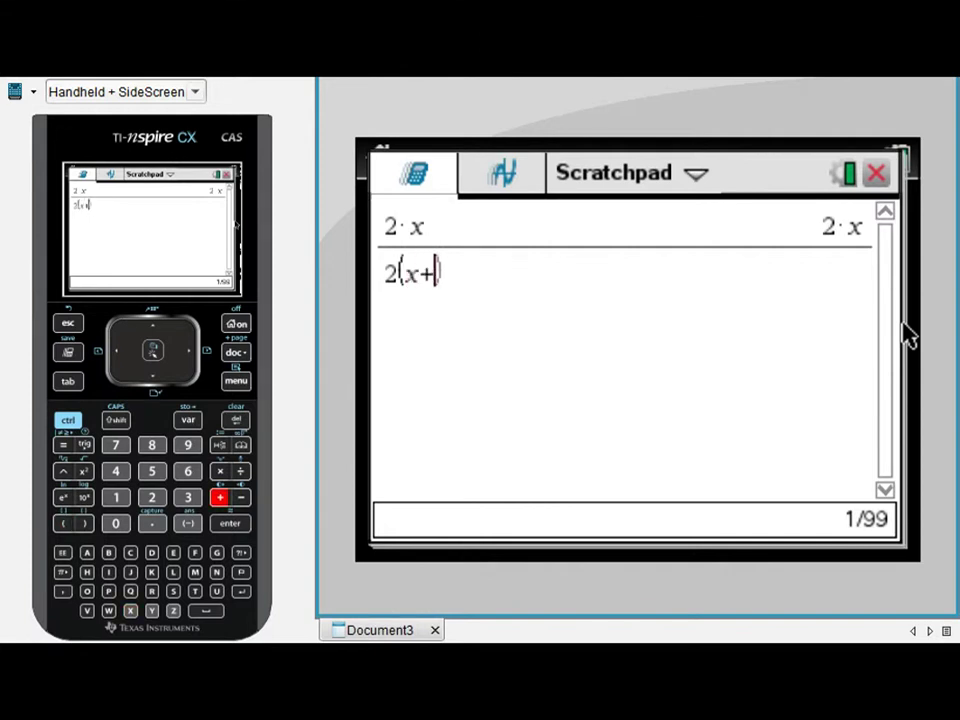
key(Return)
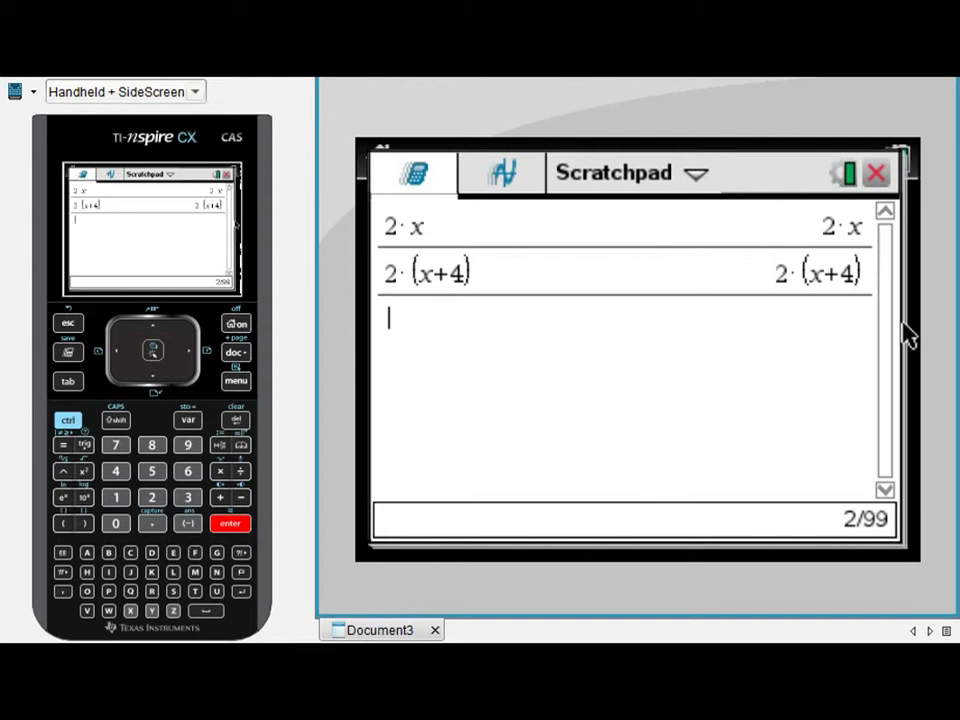
text(x()
text(x+4)
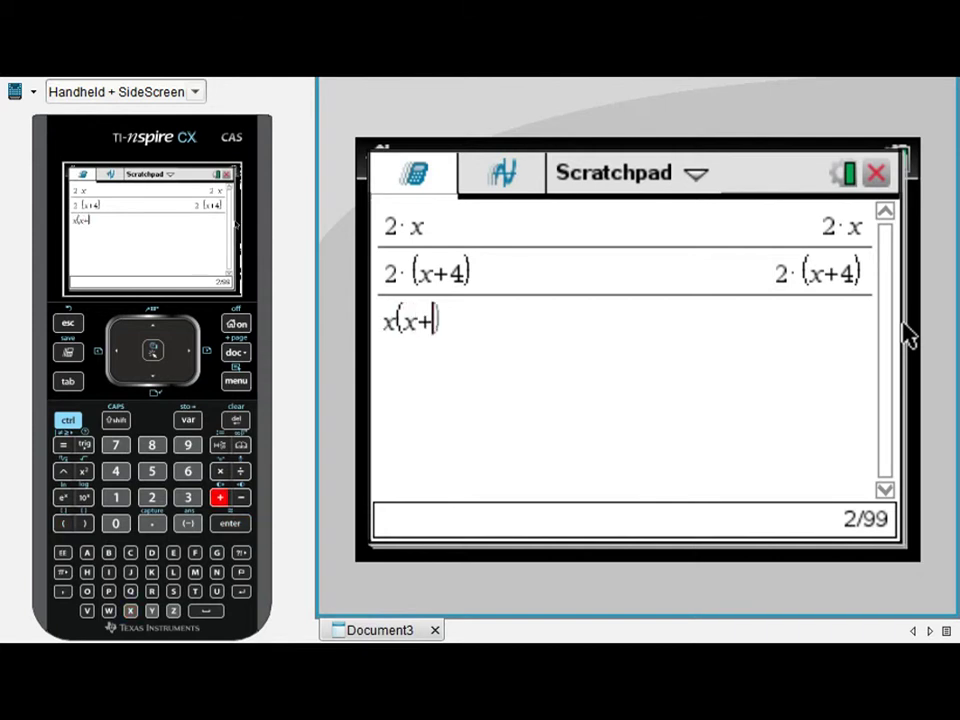
- Try to evaluate x(x+4) and dismiss the Invalid implied multiply error
key(Right)
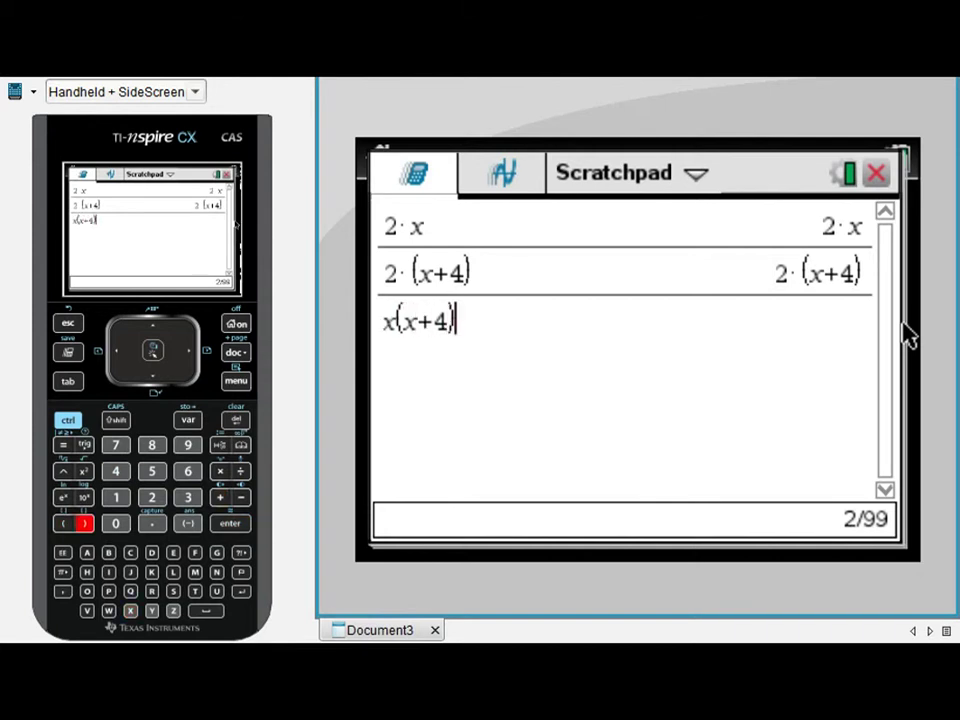
key(Return)
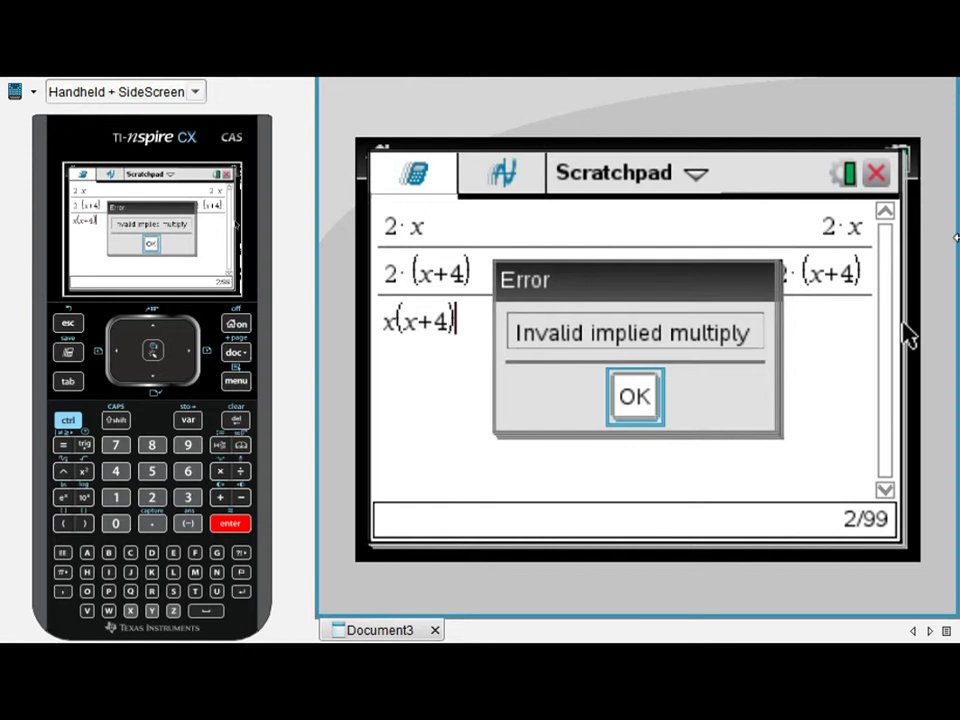
click(623, 406)
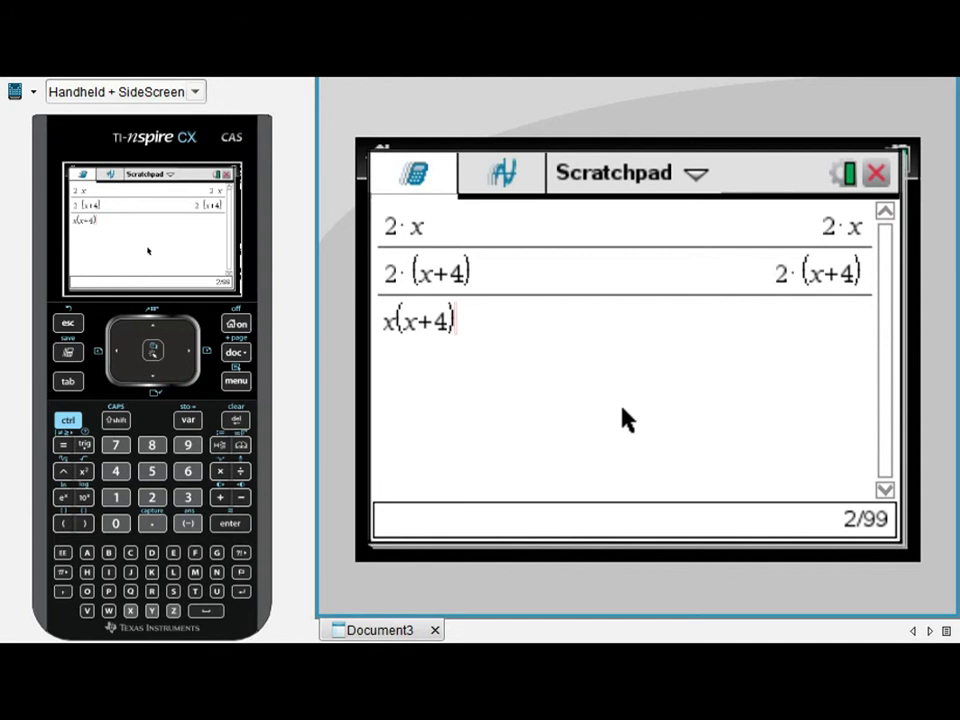
- Insert a multiply sign between x and (x+4) and evaluate x·(x+4)
key(Left)
key(Left)
key(Left)
key(Left)
key(Left)
text(*)
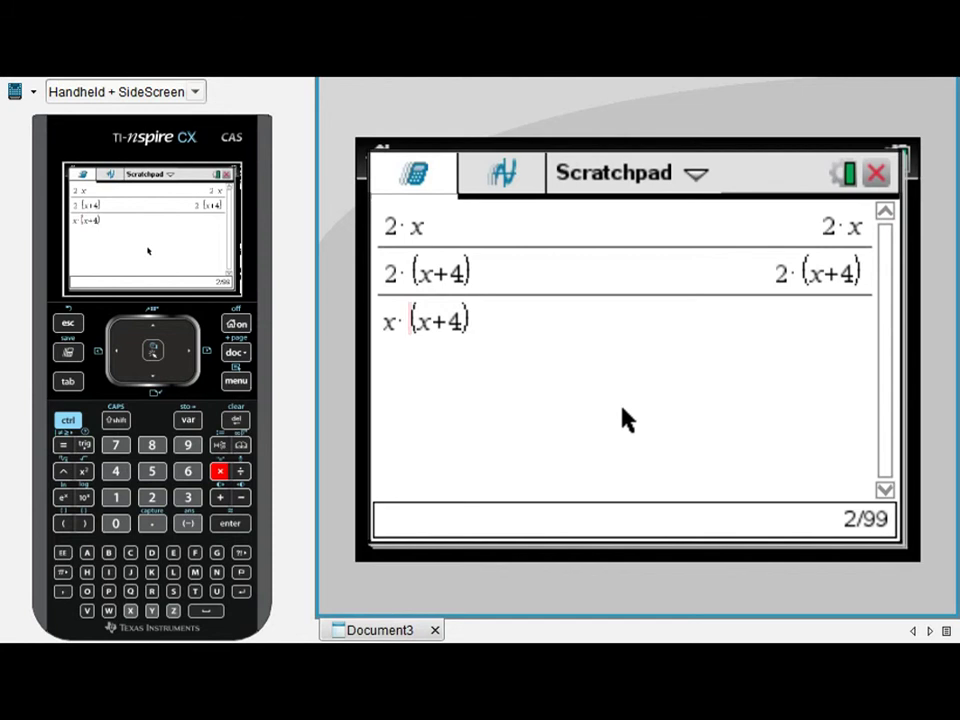
key(Return)
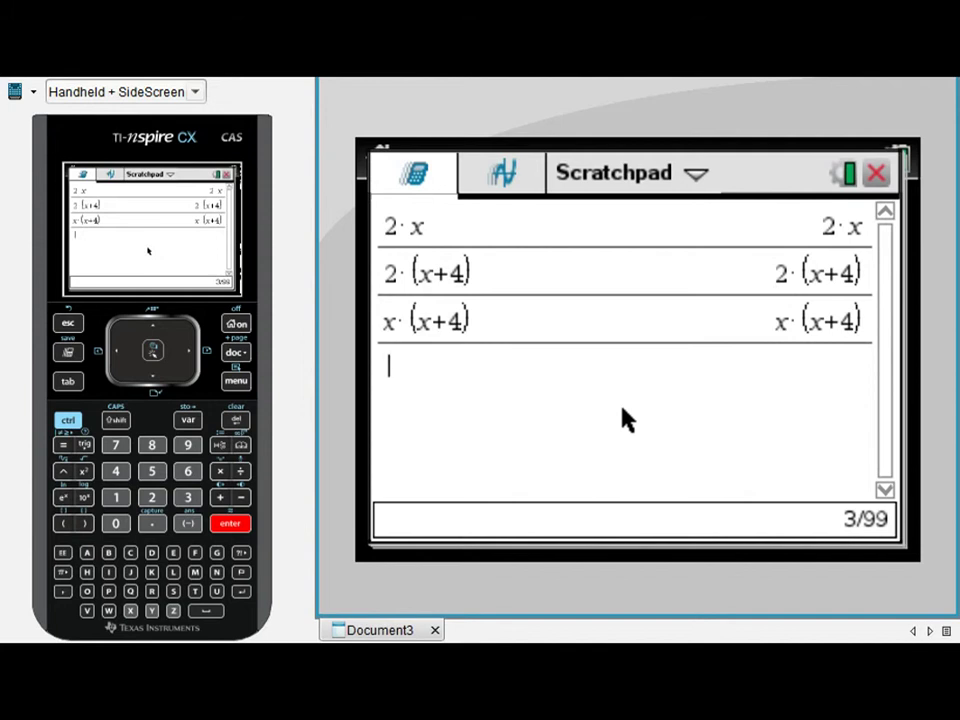
- Evaluate xy, which returns xy as a single variable
text(xy)
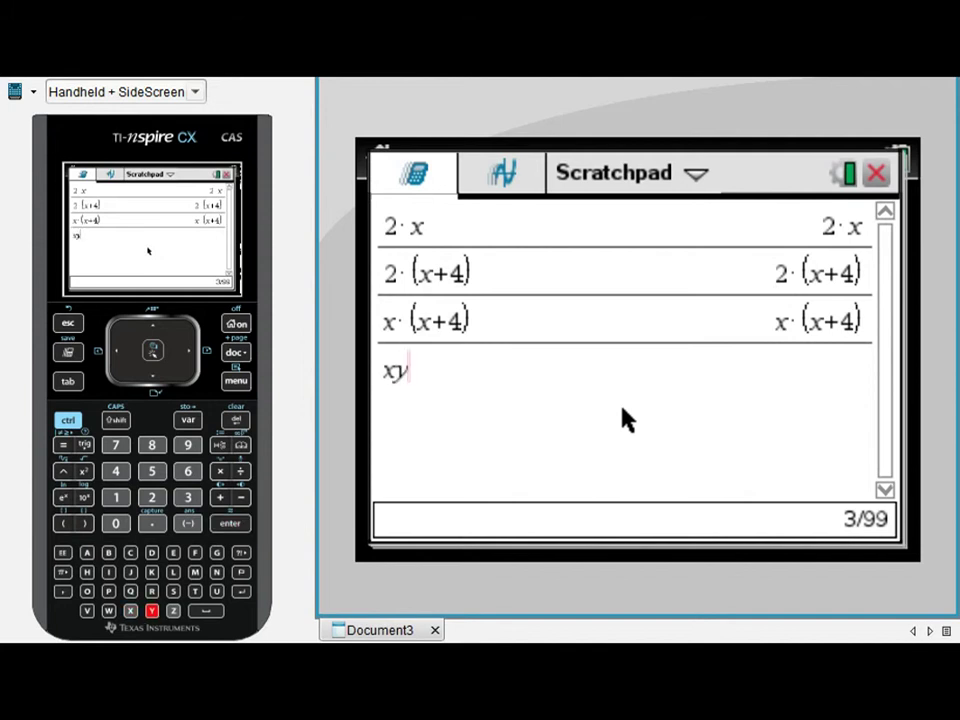
key(Return)
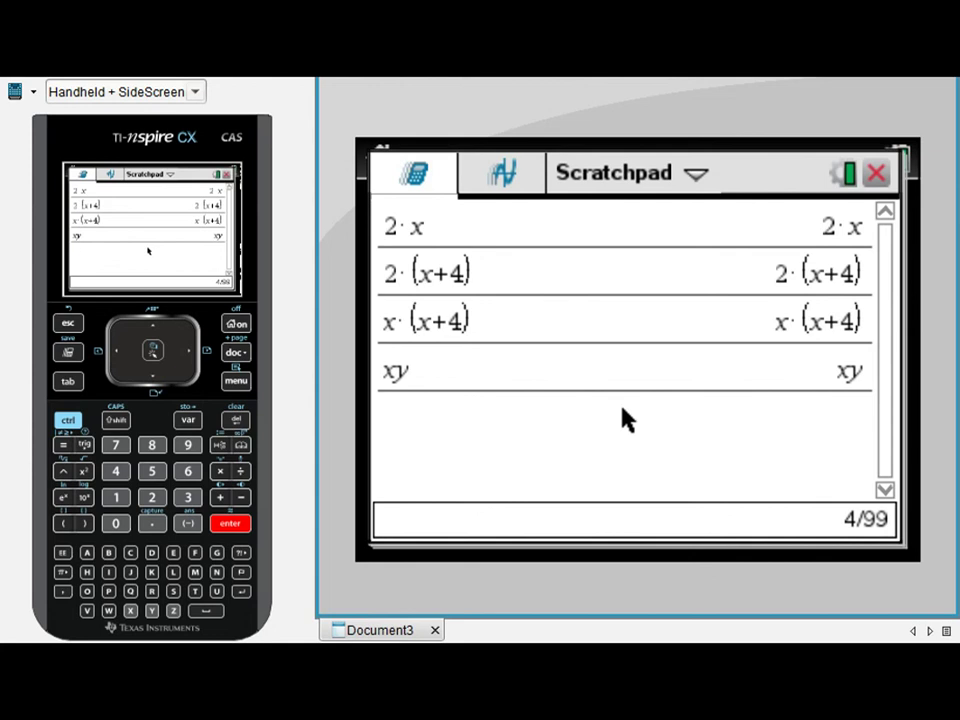
- Evaluate x*y with an explicit multiply sign, returning x·y
text(x)
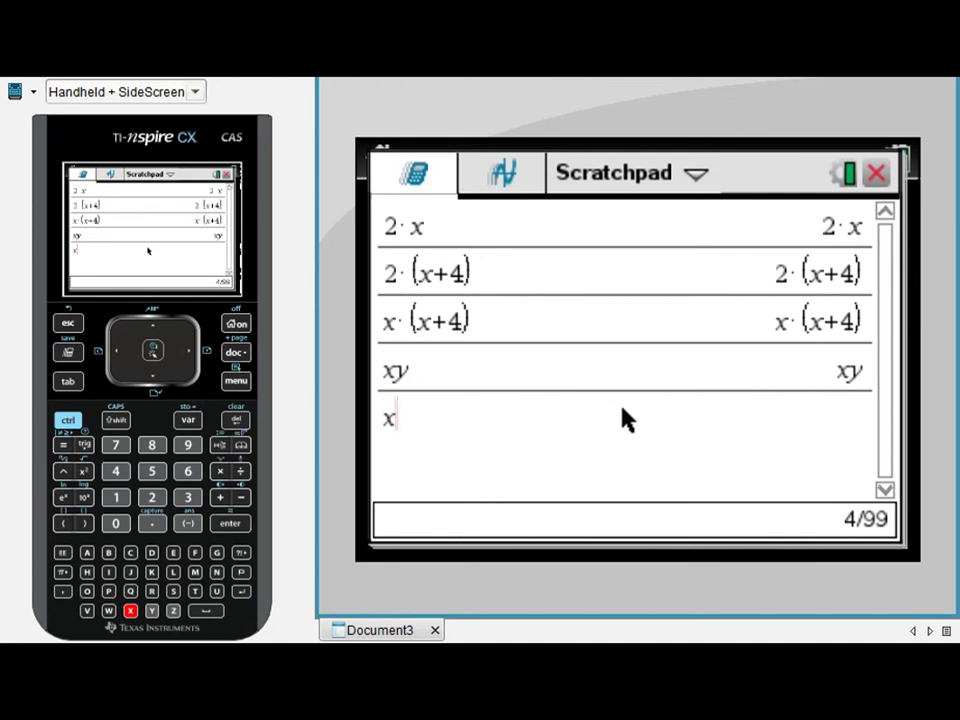
text(*y)
key(Return)
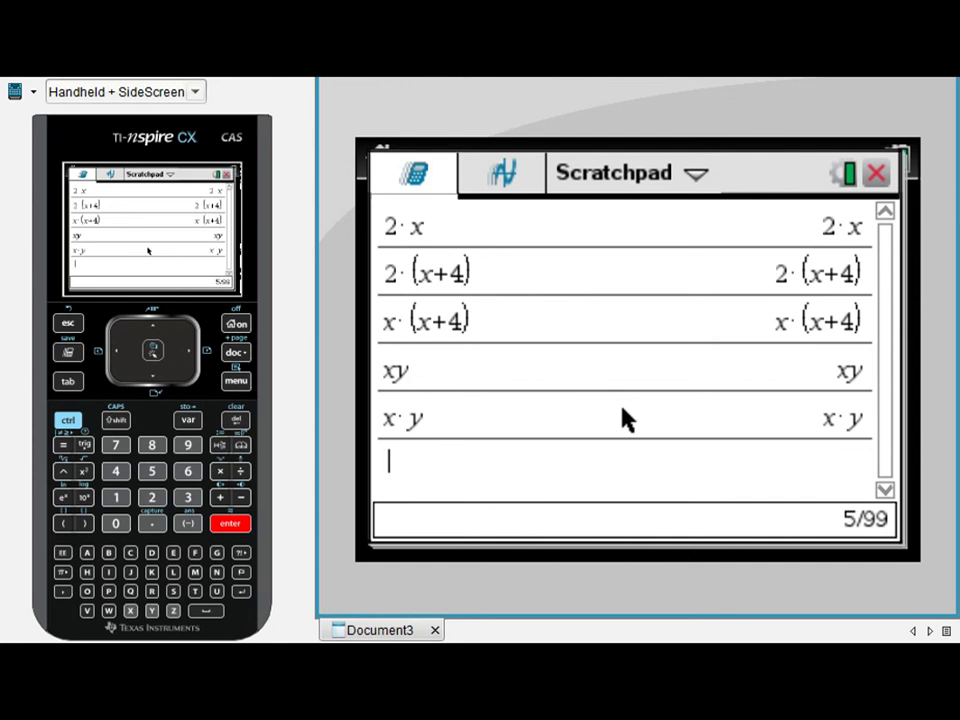